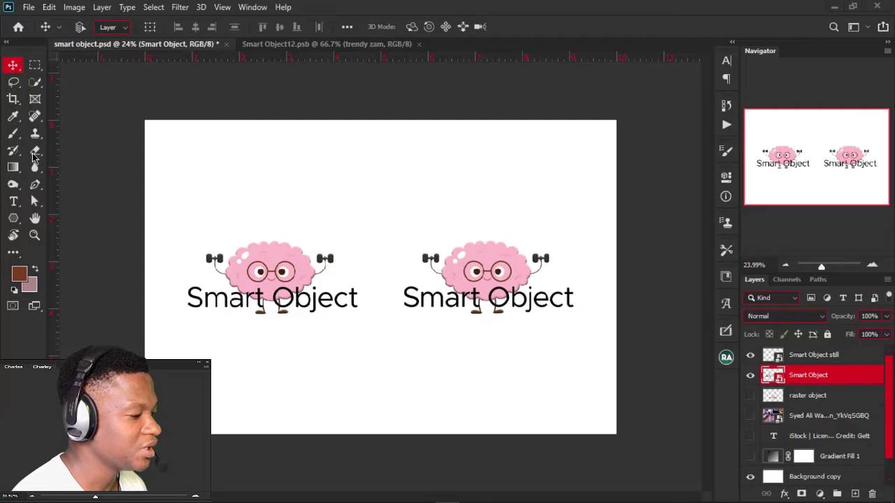
Step: Warp the Smart Object still layer, pulling its upper-right corner inward and bending its upper and lower edges into curves
{"action": "left_click", "coordinate": [804, 355]}
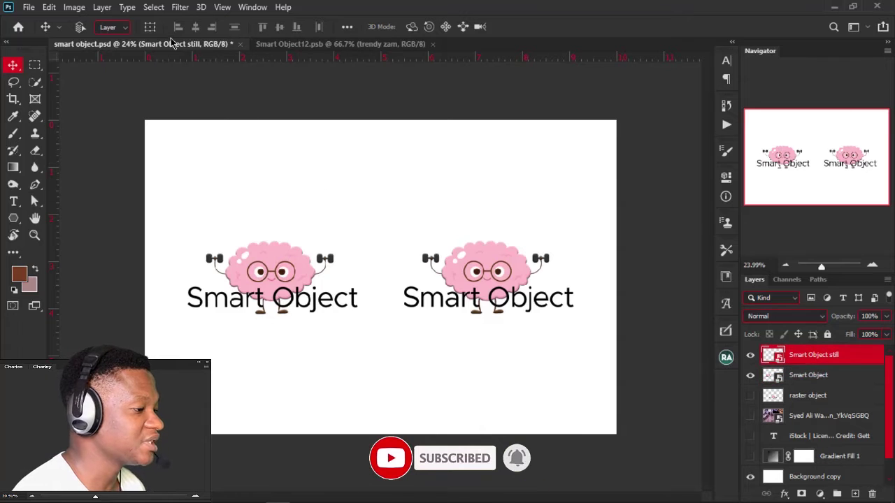
{"action": "left_click", "coordinate": [180, 7]}
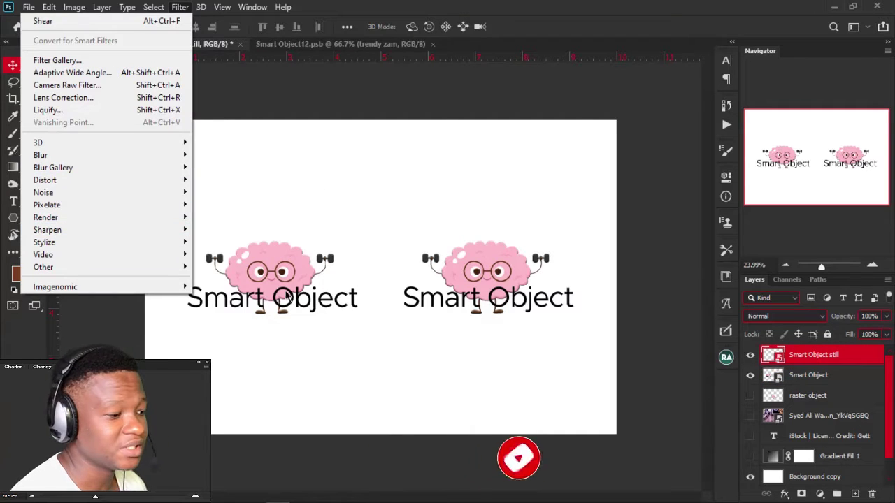
{"action": "left_click", "coordinate": [492, 281]}
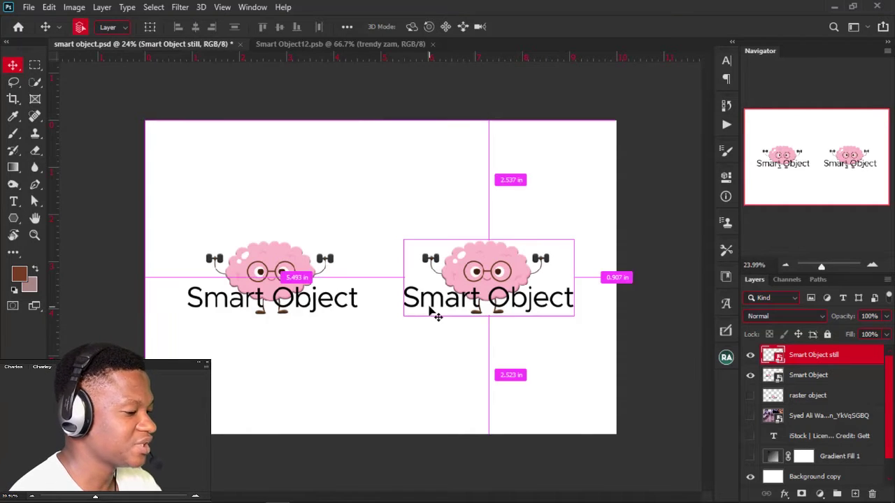
{"action": "key", "text": "ctrl+t"}
{"action": "key", "text": "ctrl+0"}
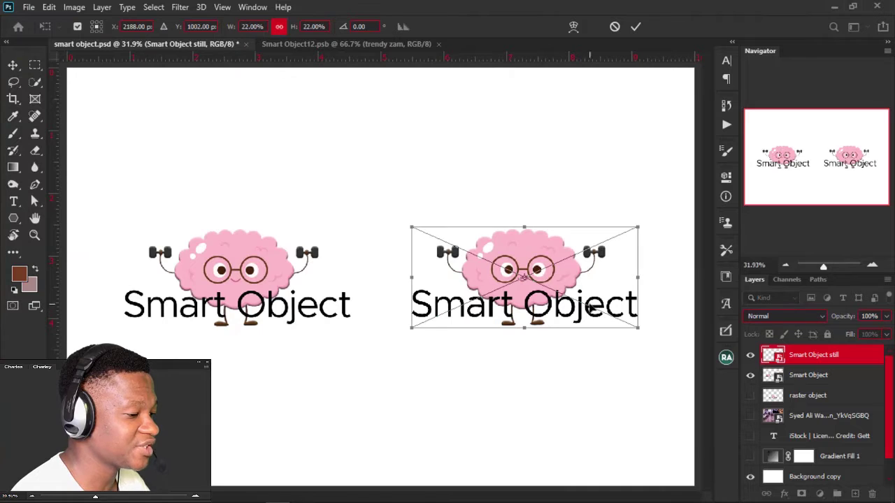
{"action": "right_click", "coordinate": [561, 287]}
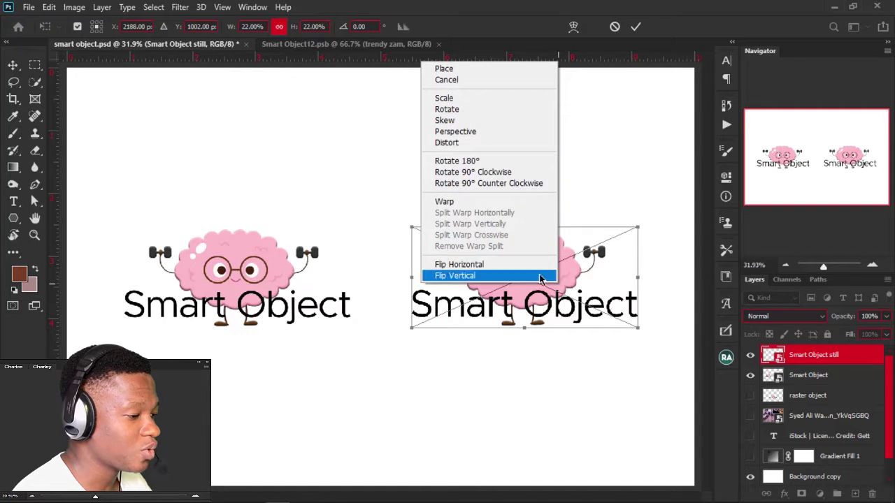
{"action": "left_click", "coordinate": [492, 201]}
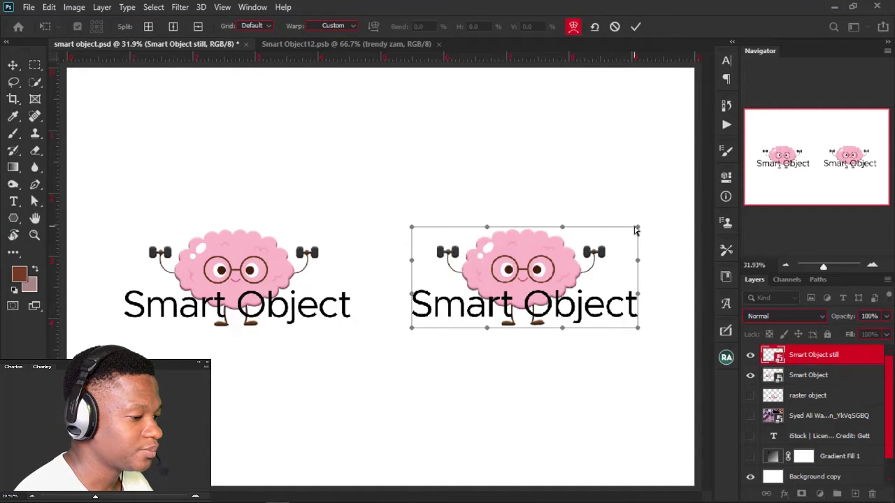
{"action": "left_click_drag", "start_coordinate": [636, 228], "coordinate": [603, 260]}
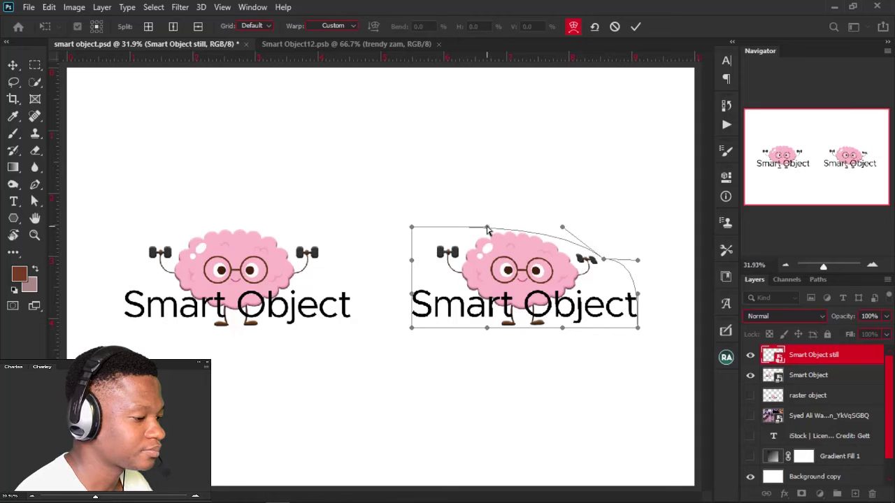
{"action": "left_click_drag", "start_coordinate": [493, 233], "coordinate": [485, 294]}
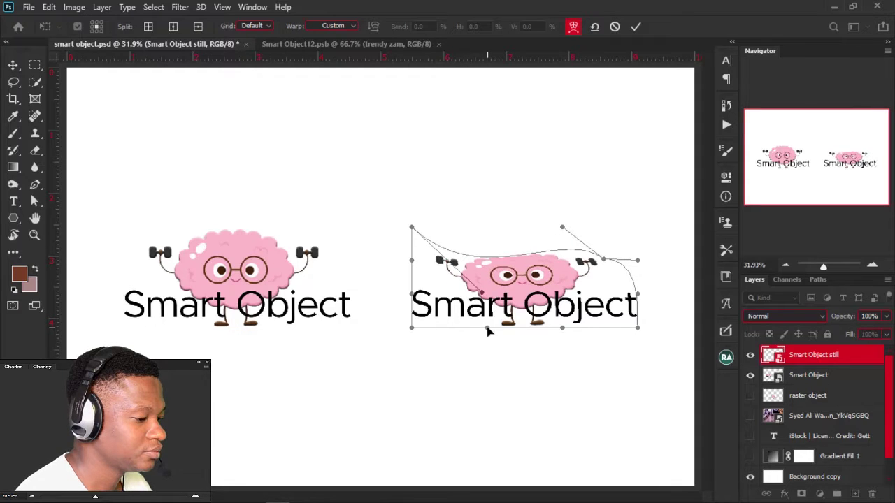
{"action": "left_click_drag", "start_coordinate": [488, 328], "coordinate": [565, 438]}
{"action": "key", "text": "Return"}
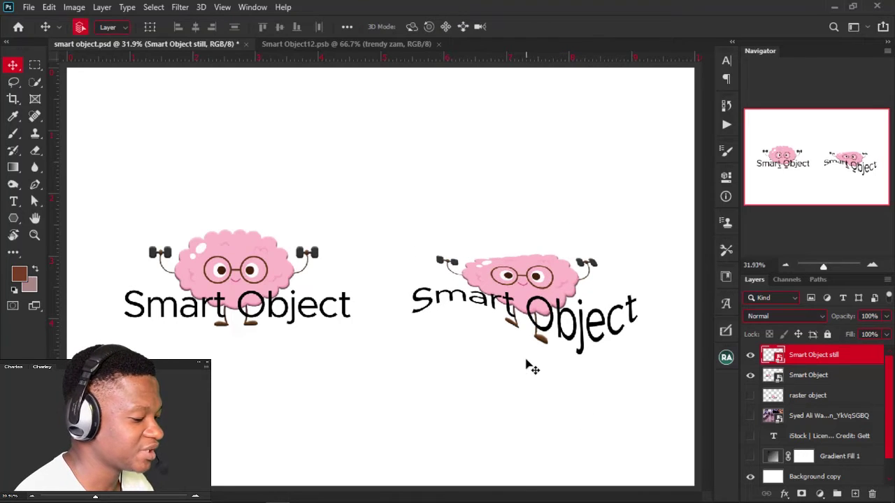
Step: Reopen the warp on the Smart Object still layer to examine its control mesh without adjusting it
{"action": "key", "text": "ctrl+t"}
{"action": "right_click", "coordinate": [531, 313]}
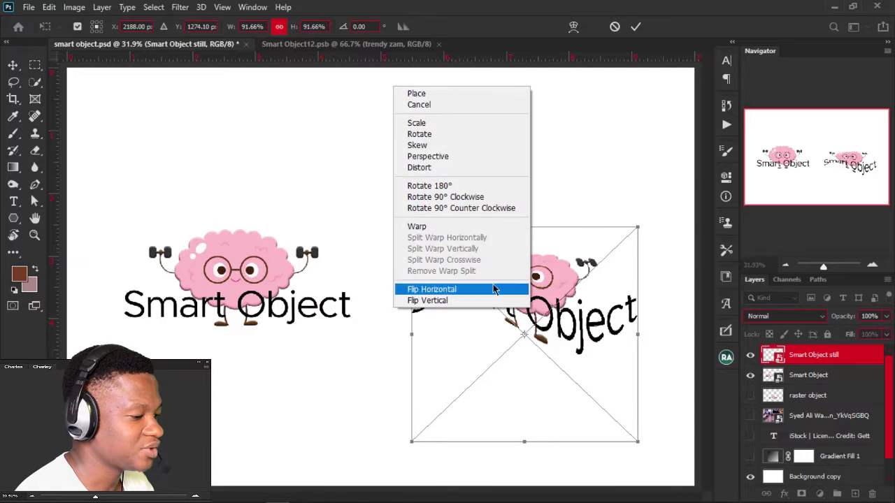
{"action": "left_click", "coordinate": [486, 227]}
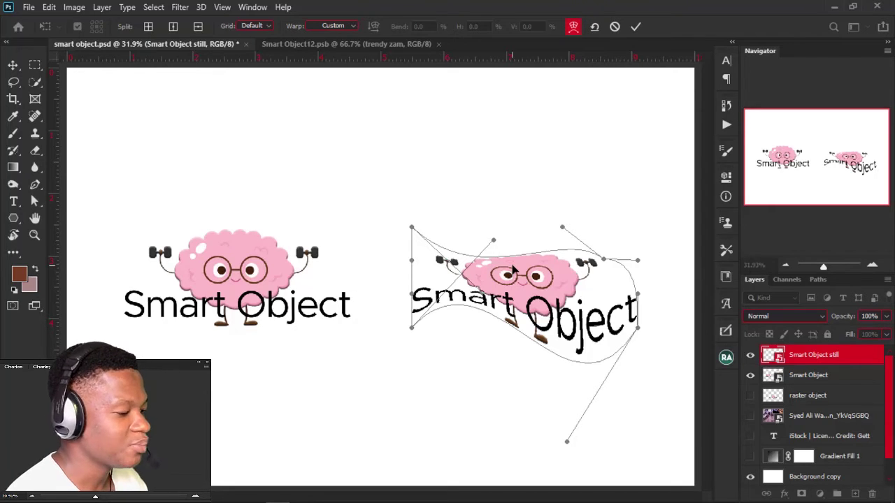
{"action": "key", "text": "Return"}
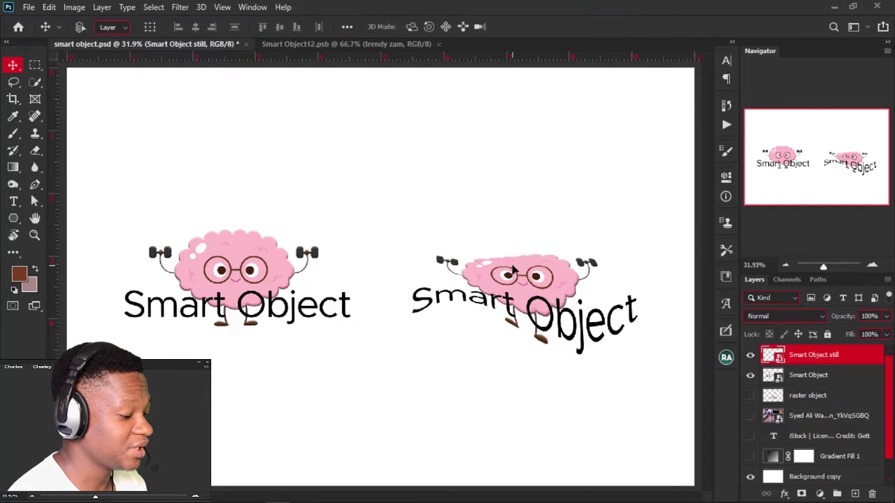
Step: Undo the warp on the Smart Object still layer
{"action": "key", "text": "ctrl+z"}
{"action": "scroll", "coordinate": [522, 269], "scroll_direction": "down", "scroll_amount": 4}
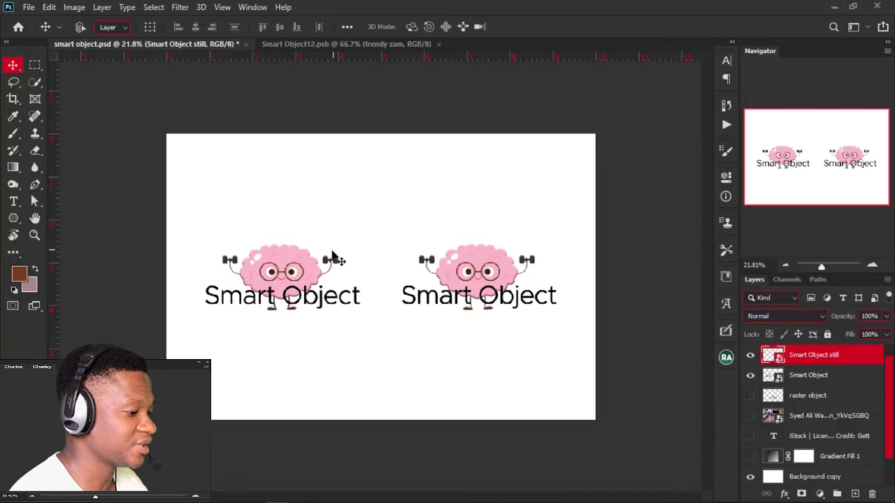
{"action": "scroll", "coordinate": [339, 258], "scroll_direction": "up", "scroll_amount": 2}
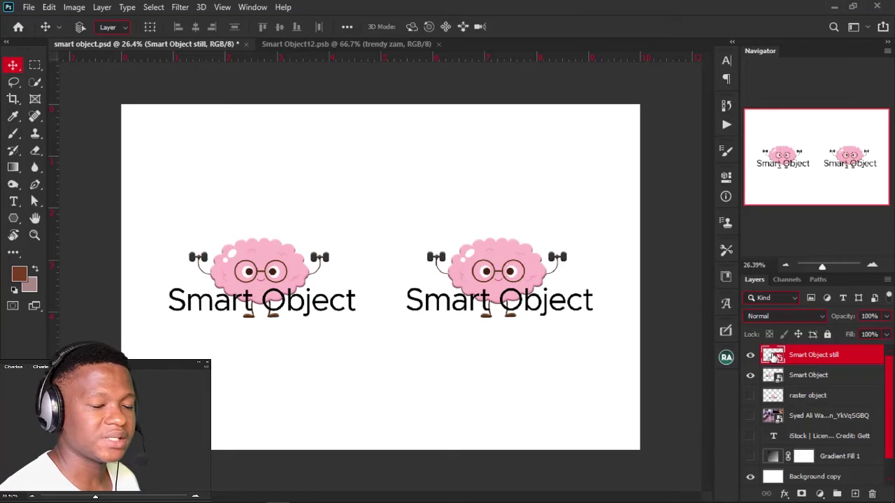
Step: Open the raster object layer's blending options to examine them, and dismiss them without changes
{"action": "left_click", "coordinate": [772, 397]}
{"action": "key", "text": "space"}
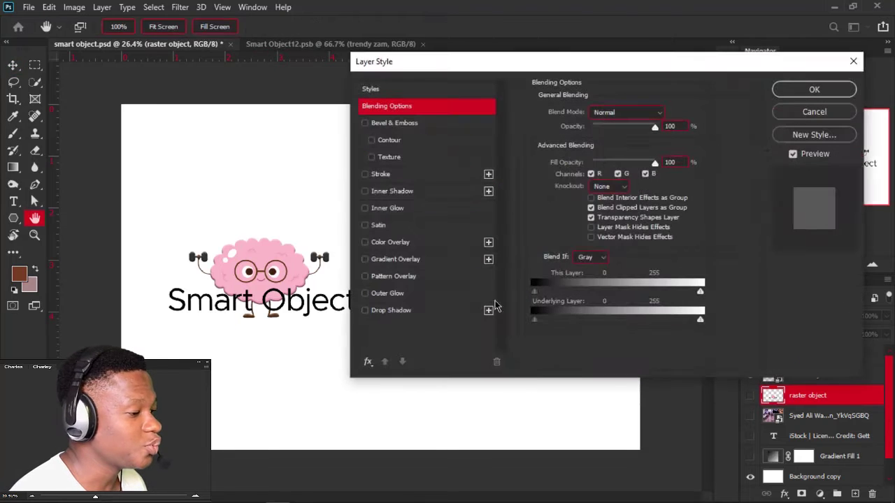
{"action": "left_click", "coordinate": [796, 112]}
Step: Draw a five-sided polygon about 616 by 602 px above the left brain figure and recolour it crimson red
{"action": "left_click", "coordinate": [12, 217]}
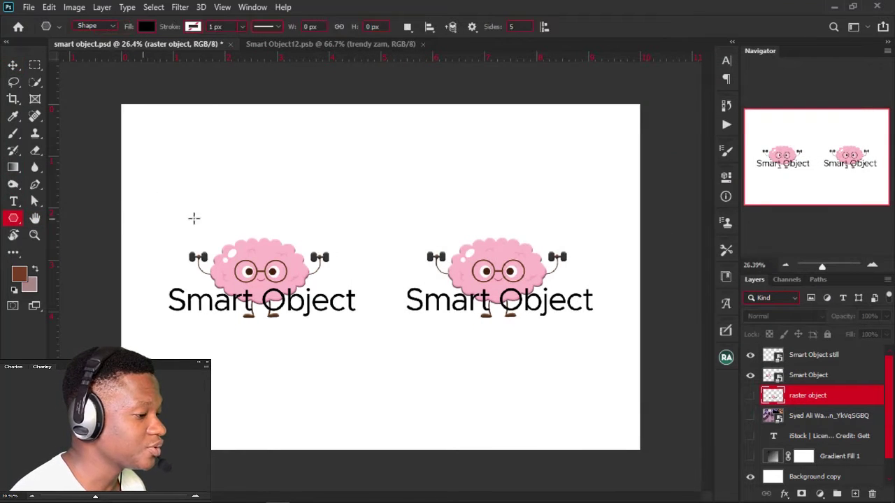
{"action": "left_click_drag", "start_coordinate": [336, 161], "coordinate": [374, 208]}
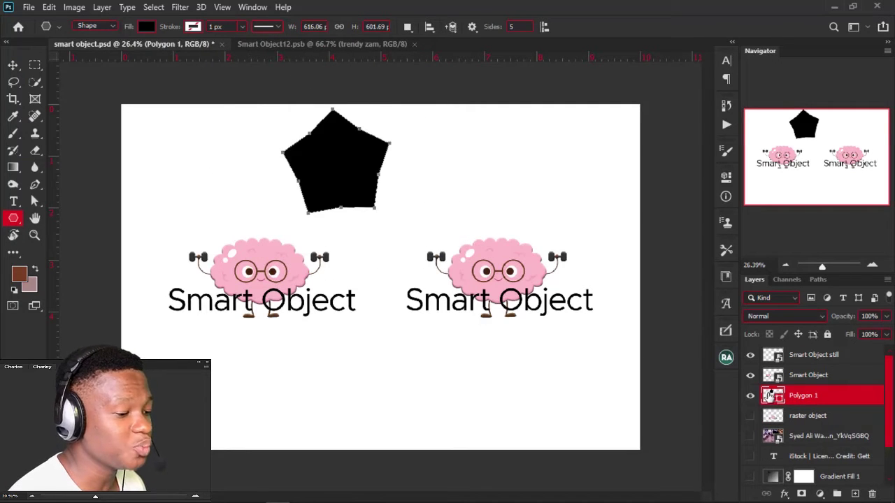
{"action": "double_click", "coordinate": [772, 396]}
{"action": "left_click", "coordinate": [631, 148]}
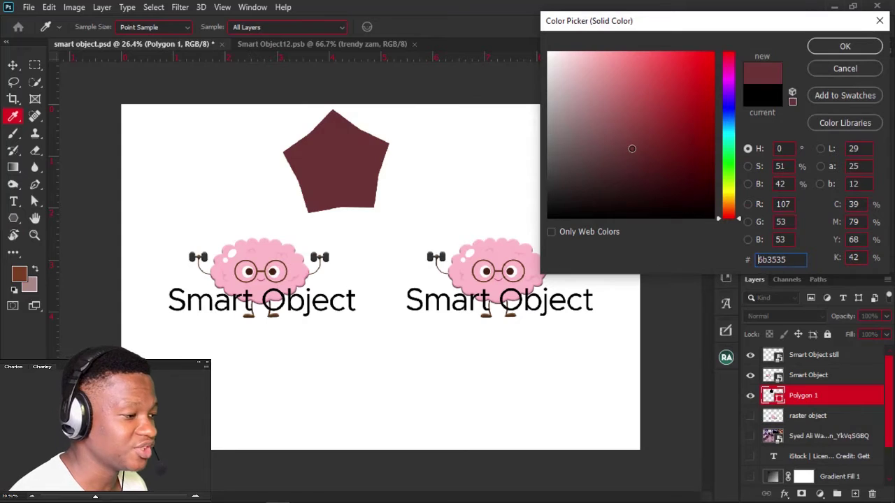
{"action": "left_click", "coordinate": [672, 94]}
{"action": "left_click", "coordinate": [831, 48]}
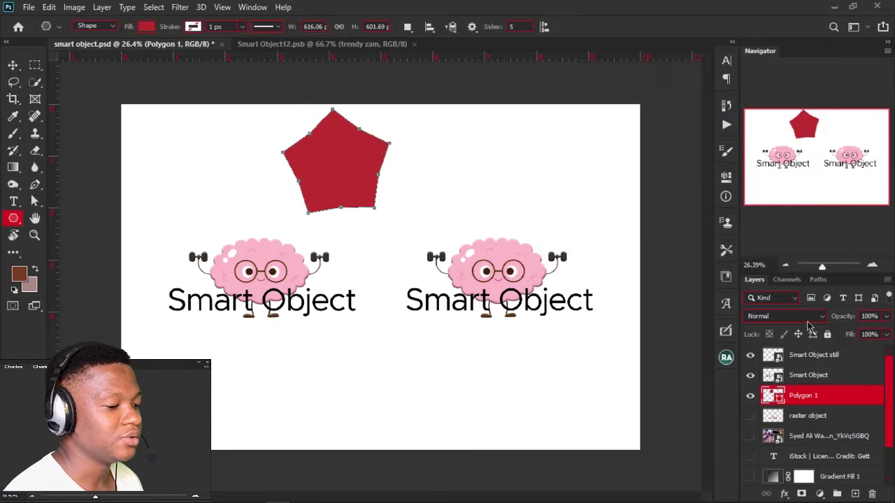
Step: Delete the crimson polygon layer
{"action": "key", "text": "Delete"}
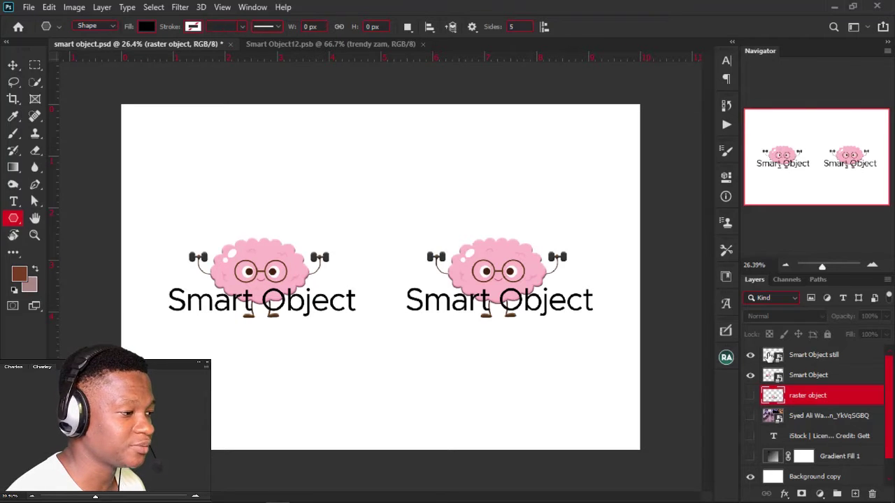
Step: Open the contents of the Smart Object still layer for editing and close the Smart Object12.psb document
{"action": "left_click", "coordinate": [769, 356]}
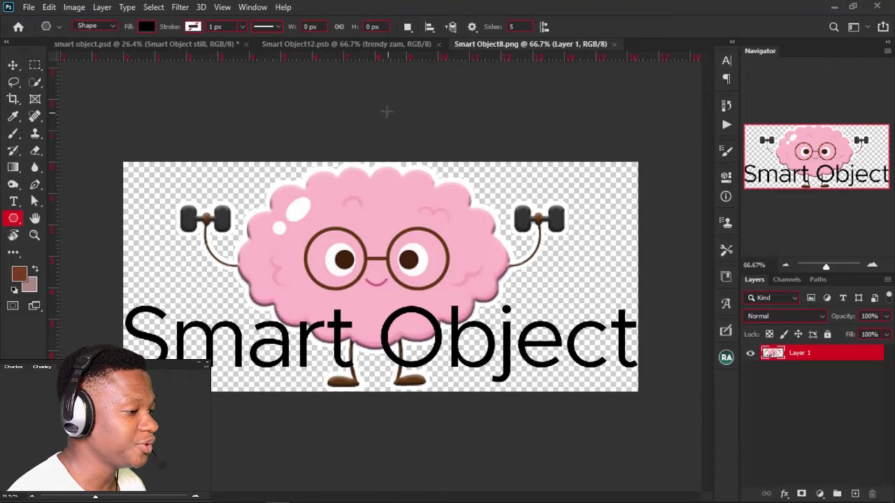
{"action": "left_click", "coordinate": [439, 44]}
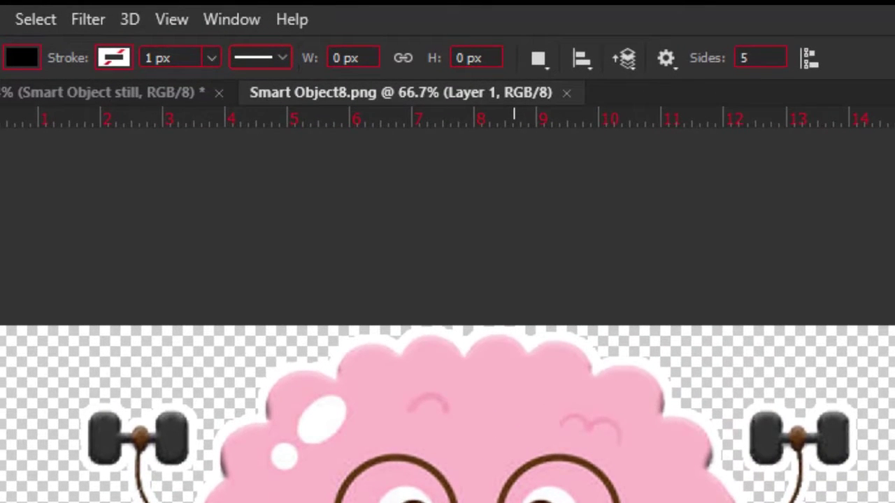
{"action": "scroll", "coordinate": [493, 485], "scroll_direction": "up", "scroll_amount": 1}
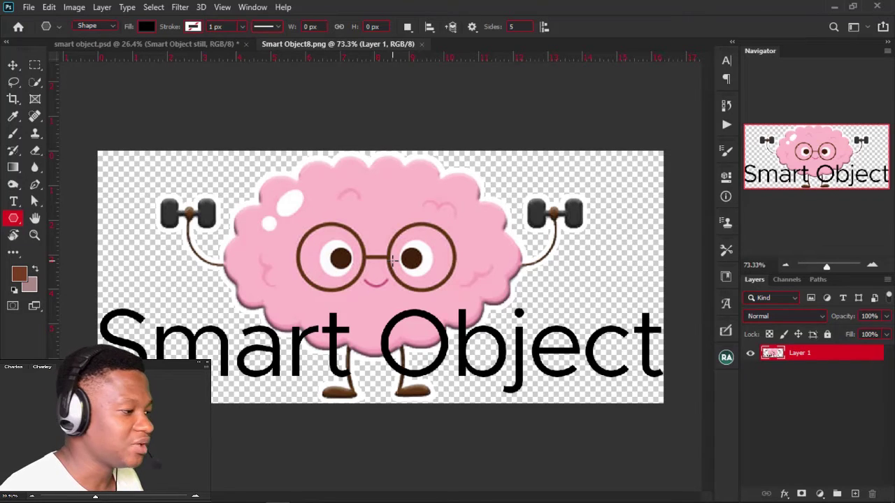
Step: Paint out the brain's smile in Smart Object8.png with the Clone Stamp, sampling the plain pink area below the mouth
{"action": "left_click", "coordinate": [35, 134]}
{"action": "scroll", "coordinate": [377, 307], "scroll_direction": "up", "scroll_amount": 4}
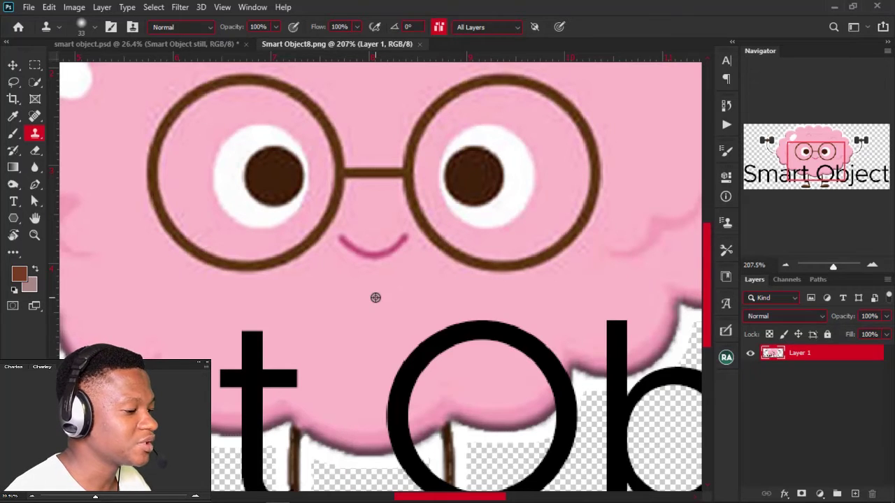
{"action": "left_click", "coordinate": [375, 298], "text": "alt"}
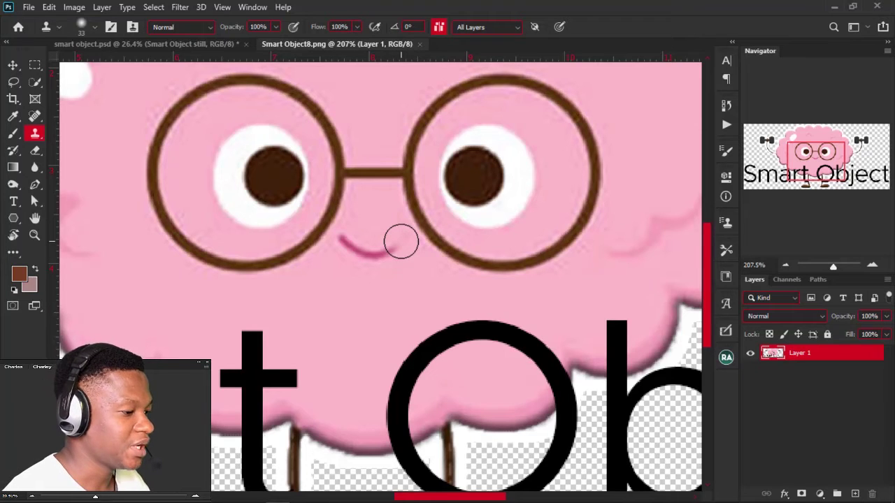
{"action": "mouse_move", "coordinate": [404, 238]}
{"action": "left_mouse_down"}
{"action": "mouse_move", "coordinate": [376, 258]}
{"action": "mouse_move", "coordinate": [344, 240]}
{"action": "mouse_move", "coordinate": [359, 253]}
{"action": "mouse_move", "coordinate": [387, 253]}
{"action": "left_mouse_up"}
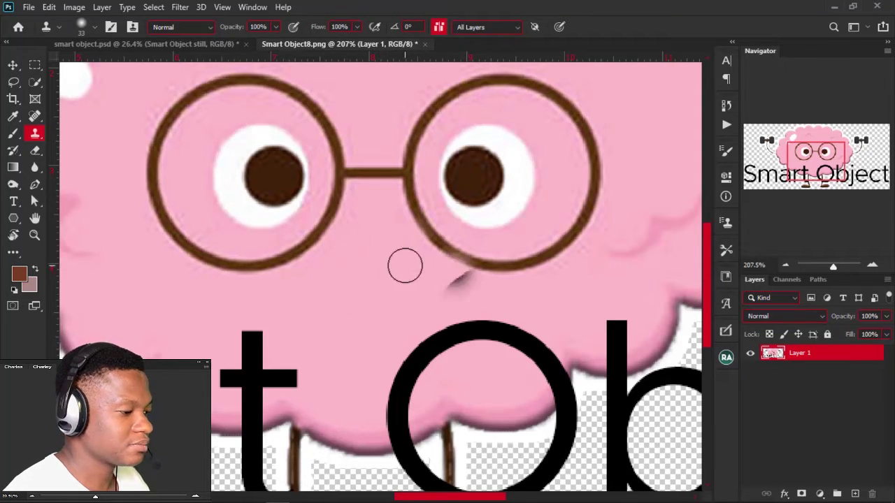
{"action": "scroll", "coordinate": [358, 291], "scroll_direction": "down", "scroll_amount": 3}
{"action": "scroll", "coordinate": [360, 300], "scroll_direction": "down", "scroll_amount": 2}
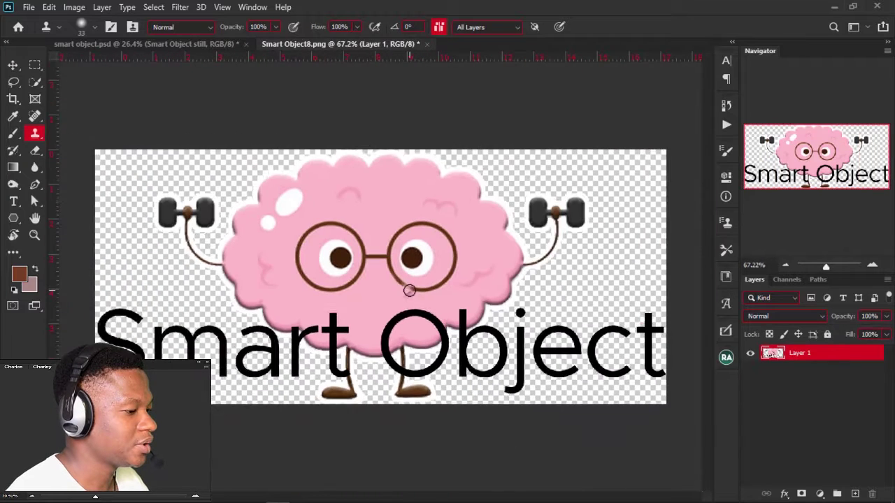
Step: Close Smart Object8.png with its changes saved and examine the updated brain figure in smart object.psd
{"action": "left_click", "coordinate": [426, 44]}
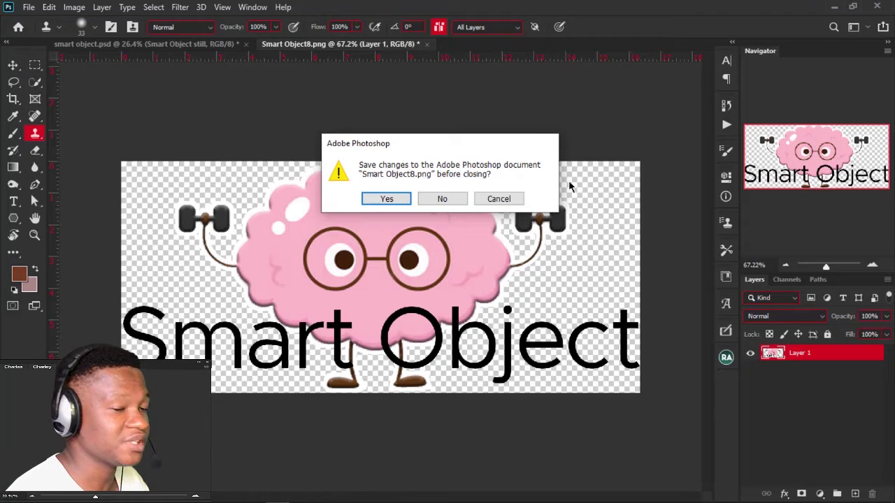
{"action": "left_click", "coordinate": [396, 202]}
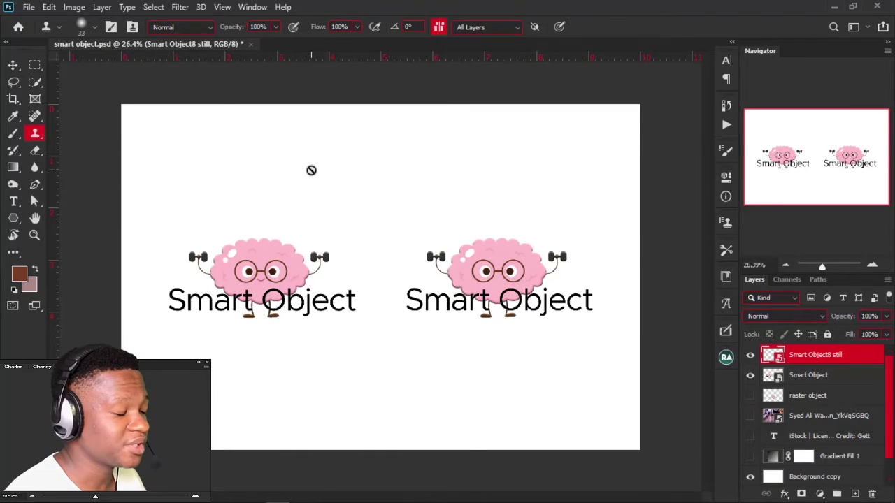
{"action": "scroll", "coordinate": [482, 295], "scroll_direction": "up", "scroll_amount": 2}
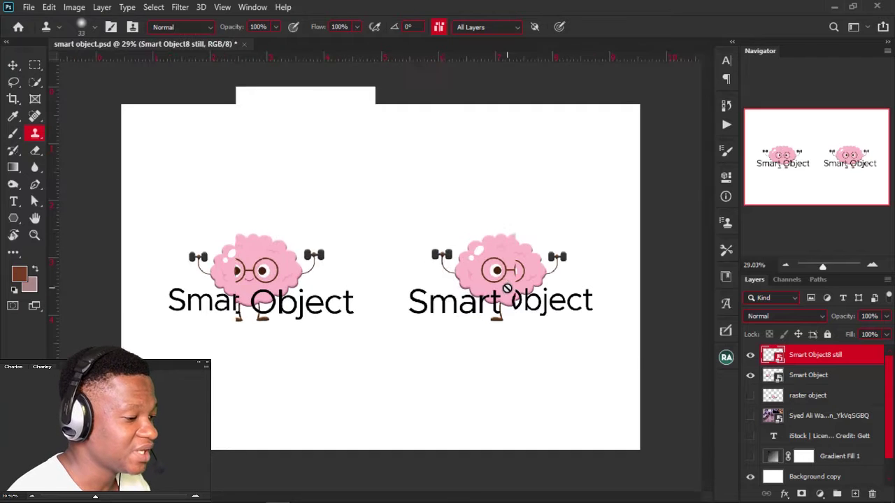
{"action": "scroll", "coordinate": [518, 283], "scroll_direction": "up", "scroll_amount": 1}
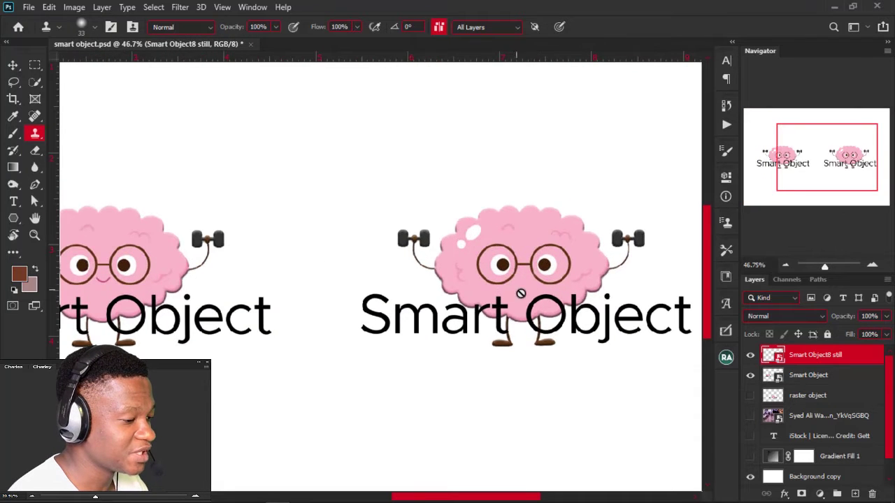
{"action": "scroll", "coordinate": [533, 286], "scroll_direction": "down", "scroll_amount": 2}
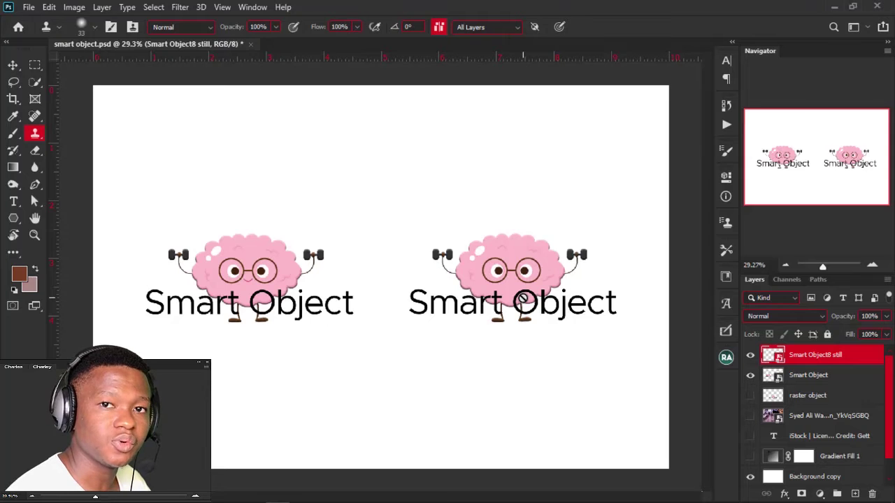
Step: Undo the last update to the smart object's contents
{"action": "key", "text": "ctrl+z"}
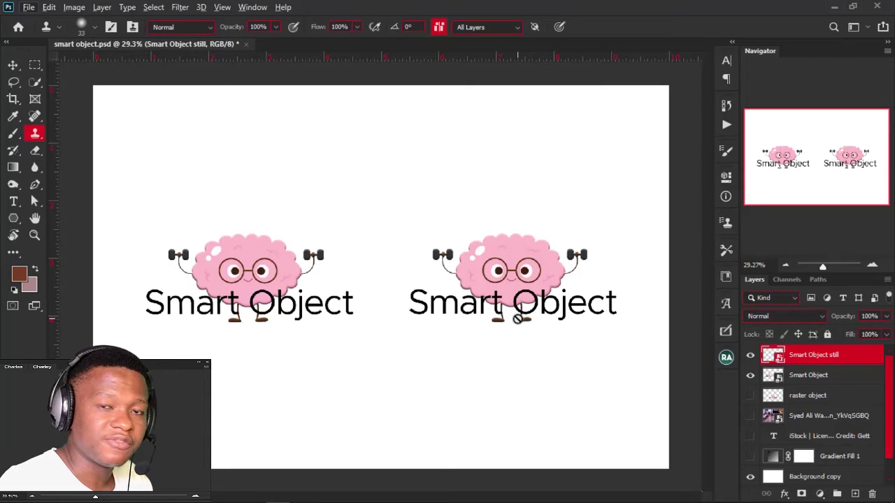
Step: Place the Boadicea And Her Daughters statue photo from the backgrounds folder into smart object.psd, then open and close its contents
{"action": "key", "text": "alt+Tab"}
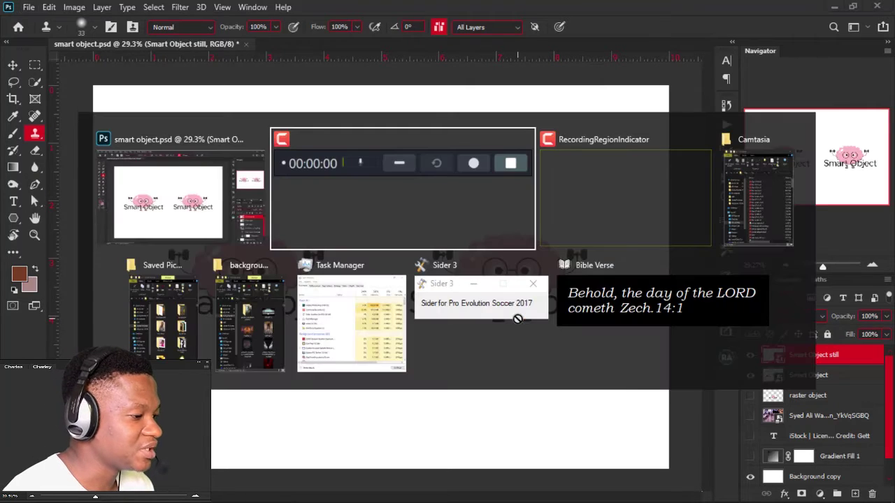
{"action": "left_click", "coordinate": [252, 328]}
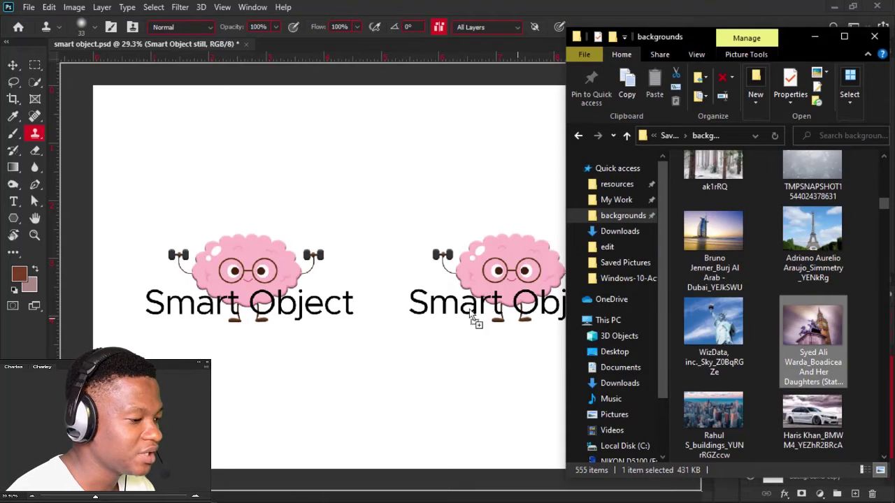
{"action": "left_click_drag", "start_coordinate": [473, 320], "coordinate": [474, 321]}
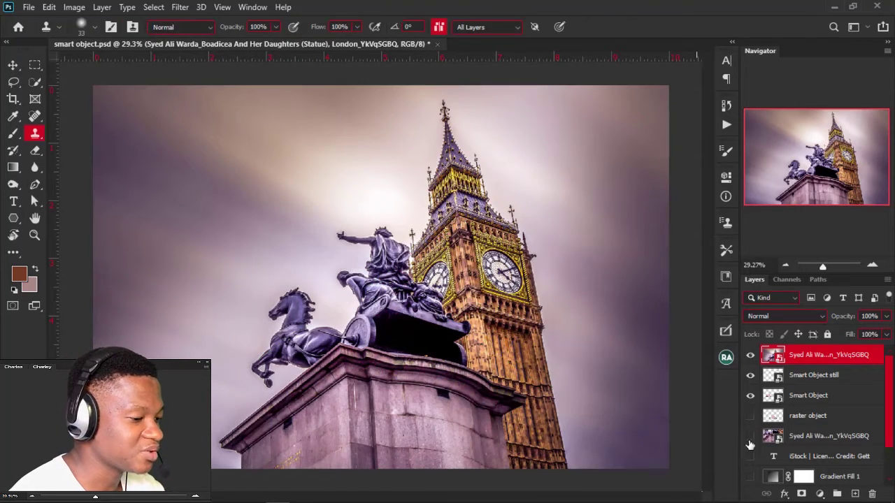
{"action": "double_click", "coordinate": [769, 356]}
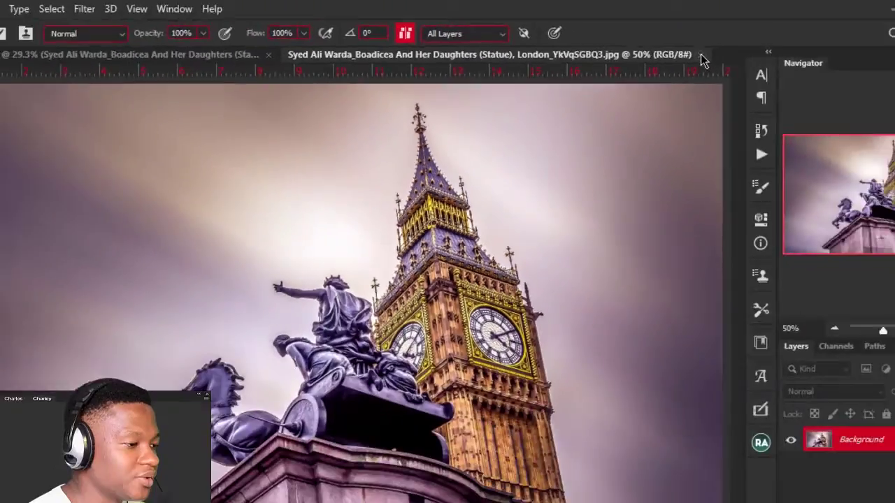
{"action": "left_click", "coordinate": [805, 103]}
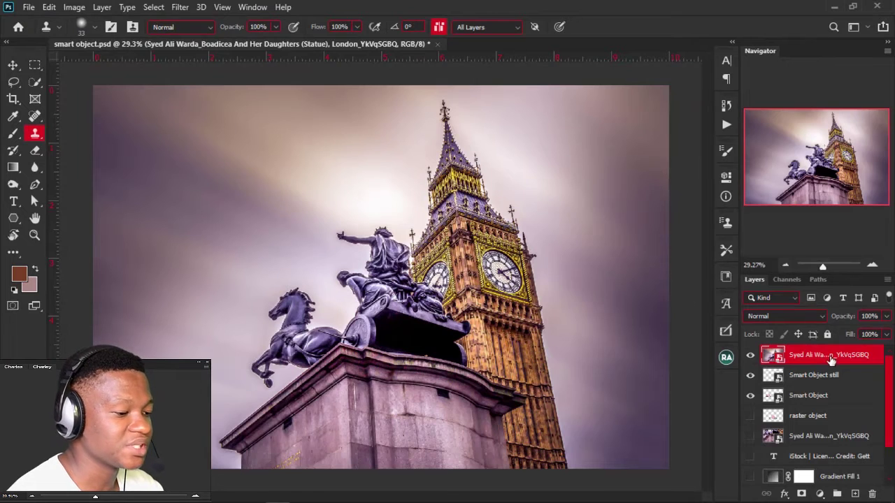
Step: Delete the placed statue photo layer and fit the canvas in view with the Move tool active
{"action": "key", "text": "Delete"}
{"action": "key", "text": "ctrl+0"}
{"action": "key", "text": "v"}
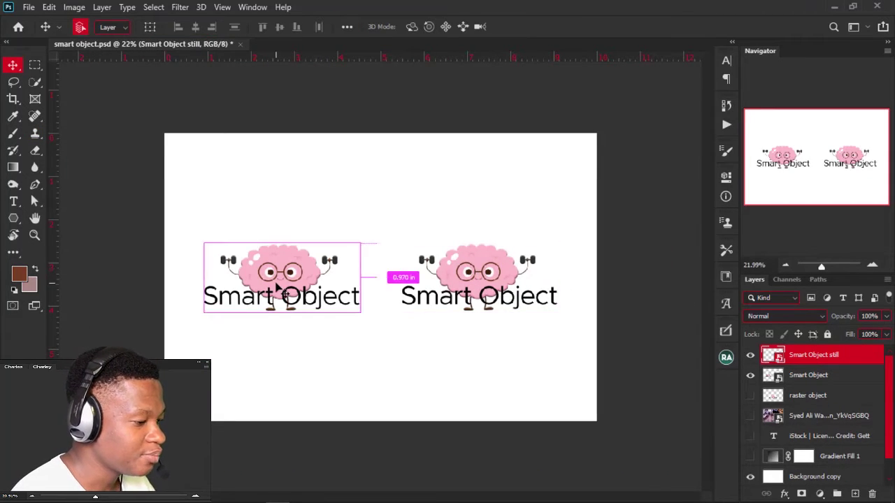
Step: Open the contents of the Smart Object layer and change the word Object in its text to Brain
{"action": "left_click", "coordinate": [326, 309]}
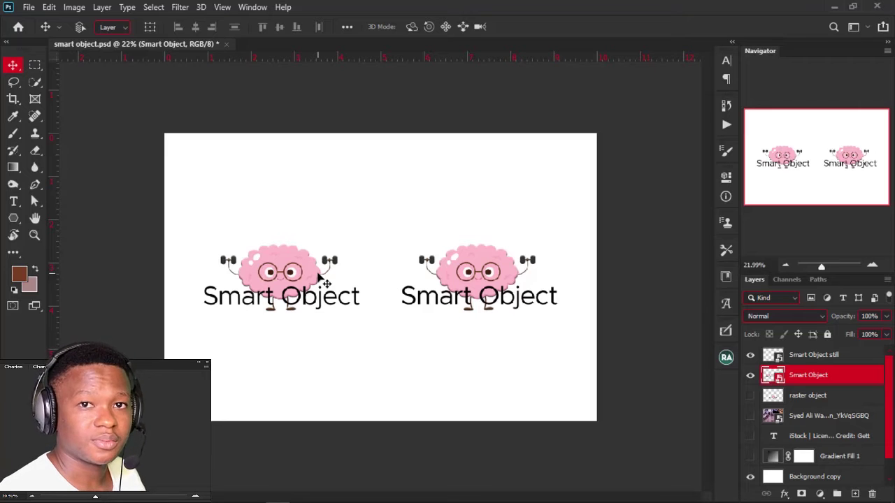
{"action": "double_click", "coordinate": [772, 377]}
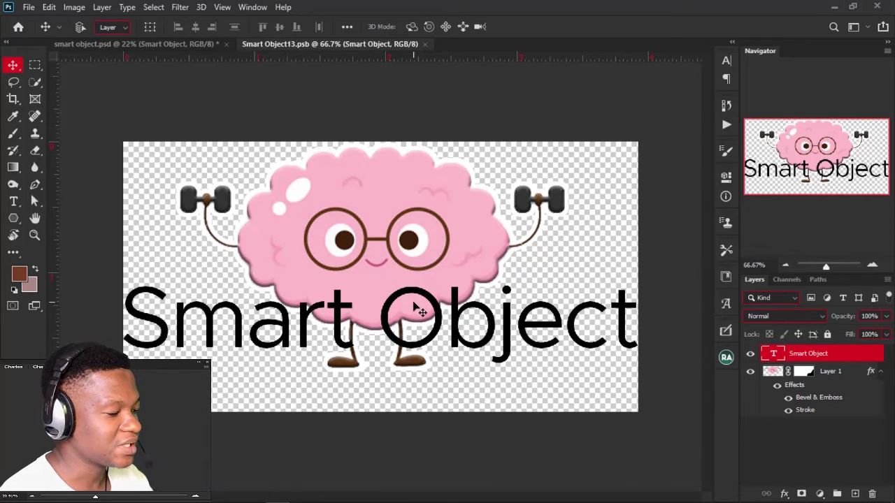
{"action": "key", "text": "t"}
{"action": "left_click_drag", "start_coordinate": [389, 304], "coordinate": [669, 312]}
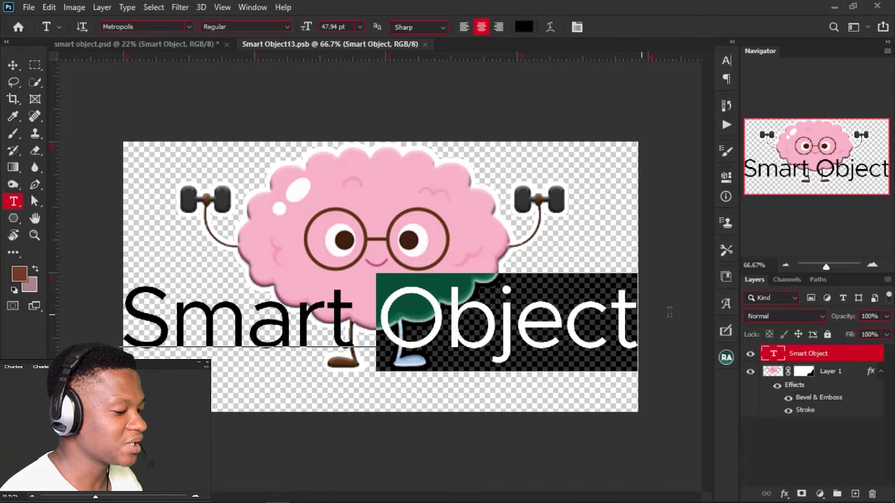
{"action": "type", "text": "Brain"}
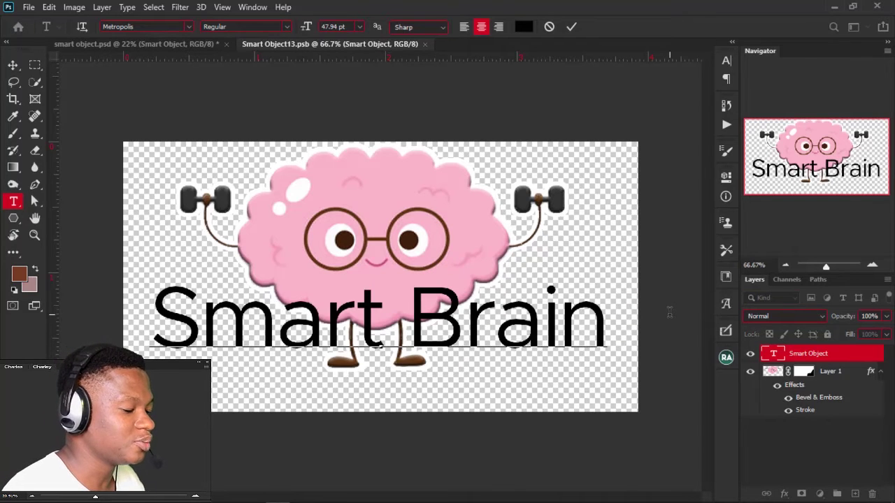
{"action": "key", "text": "ctrl+Return"}
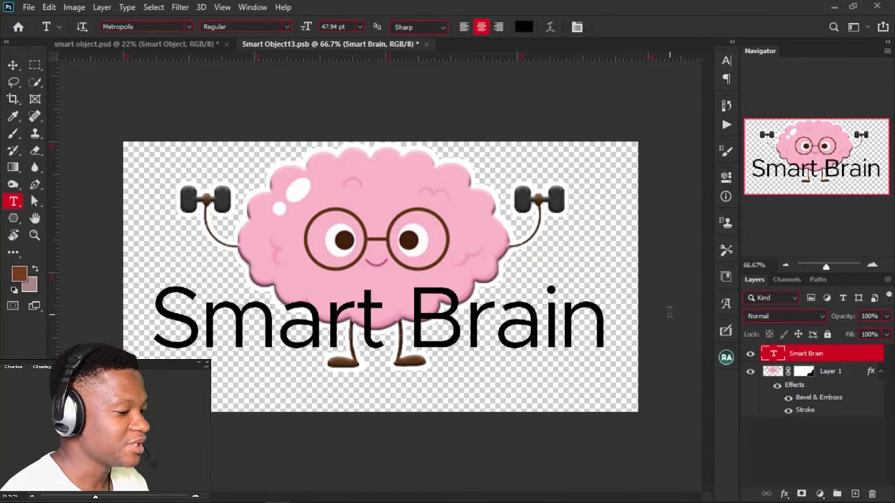
Step: Disable and re-enable Layer 1's mask twice to compare the artwork with and without it
{"action": "left_click", "coordinate": [804, 371], "text": "shift"}
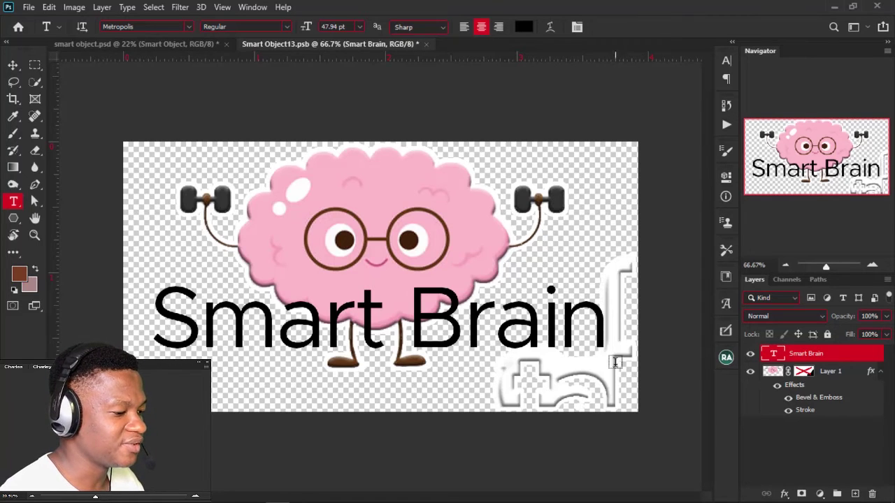
{"action": "left_click", "coordinate": [804, 371], "text": "shift"}
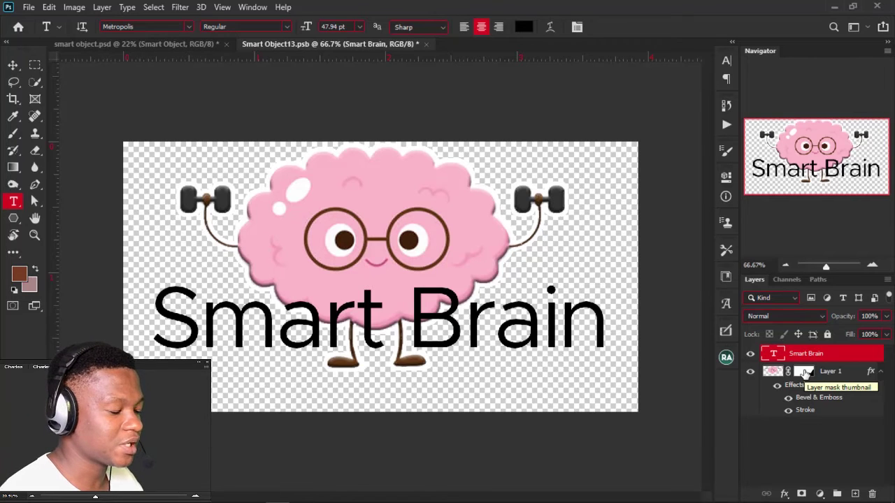
{"action": "left_click", "coordinate": [803, 372], "text": "shift"}
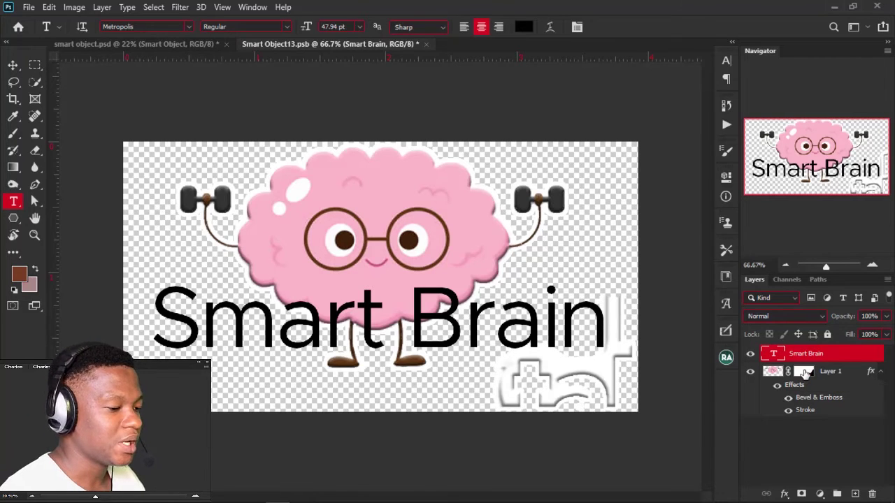
{"action": "left_click", "coordinate": [802, 374], "text": "shift"}
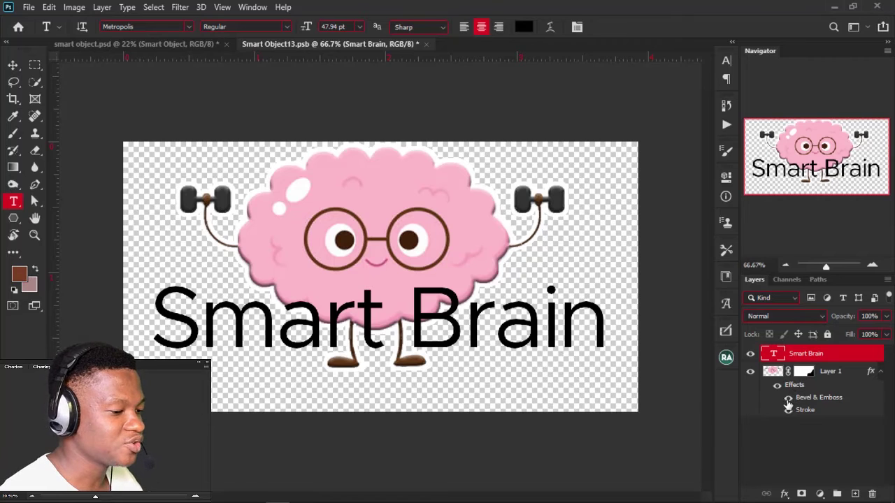
Step: Hide Layer 1's Bevel & Emboss and Stroke effects, save Smart Object13.psb and check the update in smart object.psd
{"action": "left_click", "coordinate": [788, 397]}
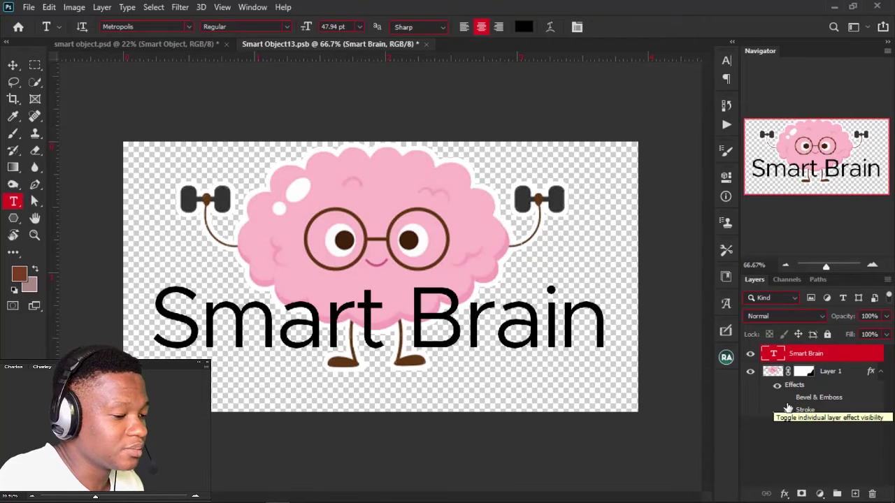
{"action": "left_click", "coordinate": [788, 413]}
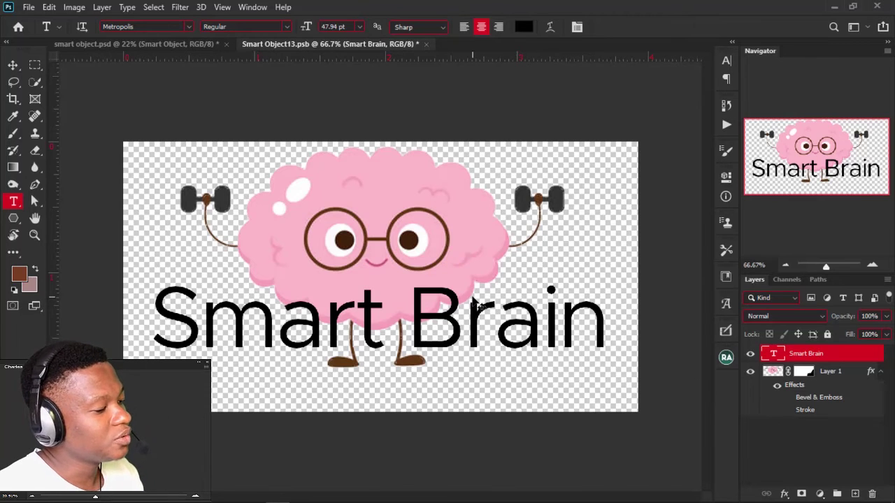
{"action": "key", "text": "ctrl+s"}
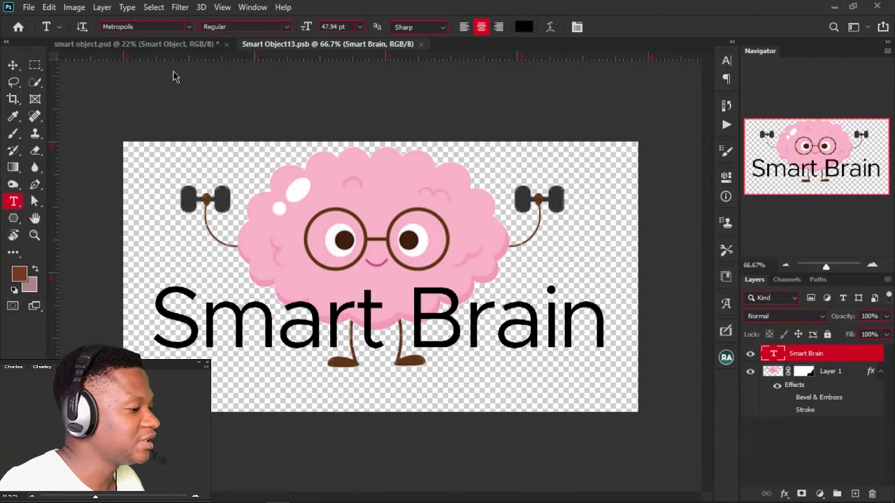
{"action": "left_click", "coordinate": [195, 46]}
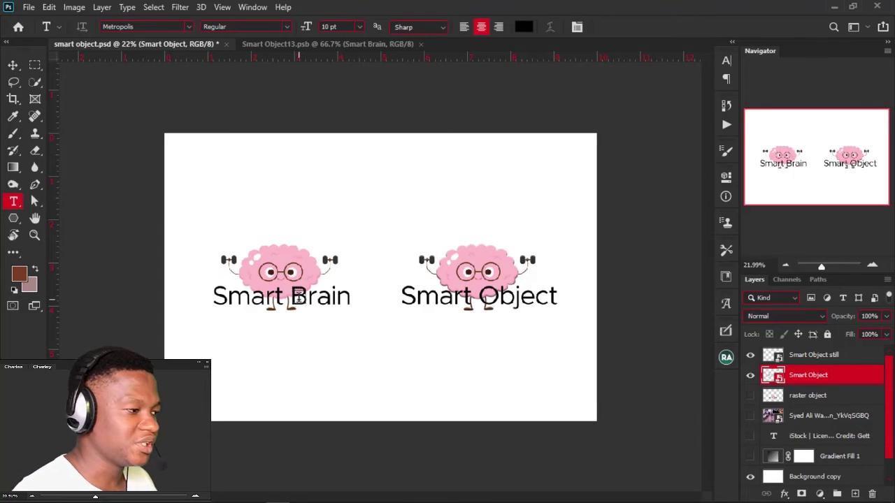
Step: Open the contents of the Smart Object still layer to examine its layers, and close Smart Object9.png
{"action": "key", "text": "v"}
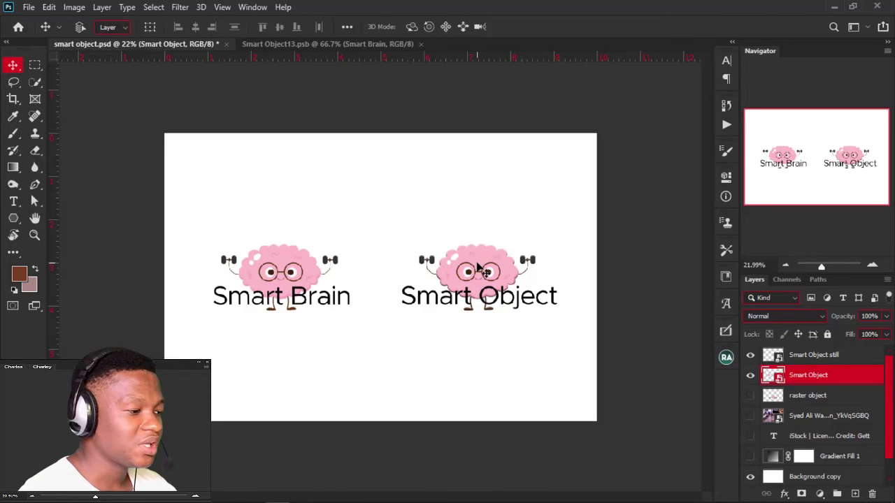
{"action": "double_click", "coordinate": [772, 355]}
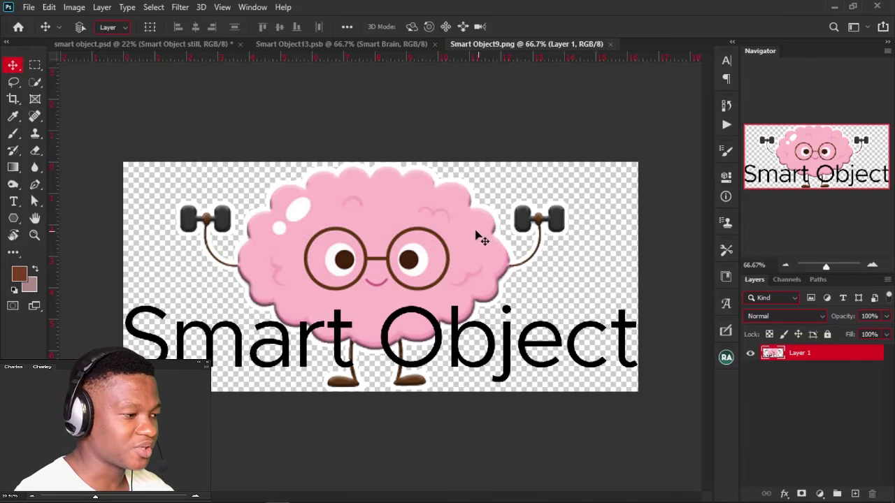
{"action": "left_click", "coordinate": [609, 44]}
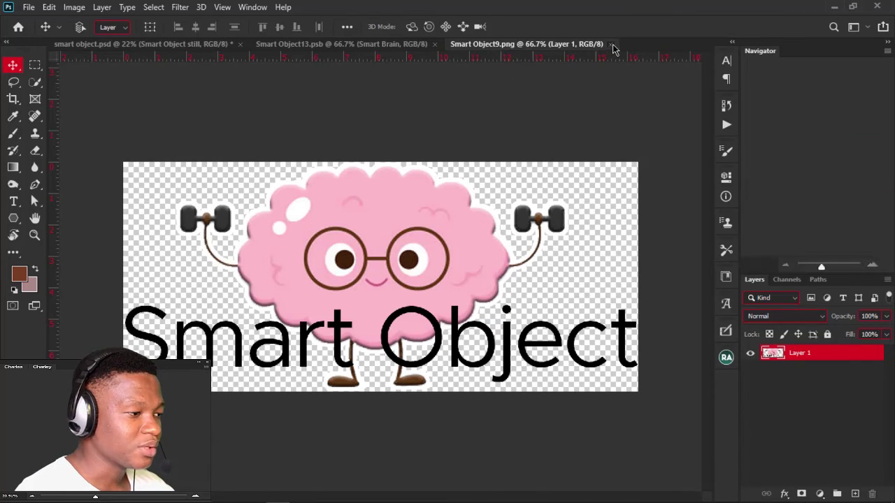
Step: Turn Layer 1's Bevel & Emboss and Stroke effects back on in Smart Object13.psb
{"action": "left_click", "coordinate": [302, 44]}
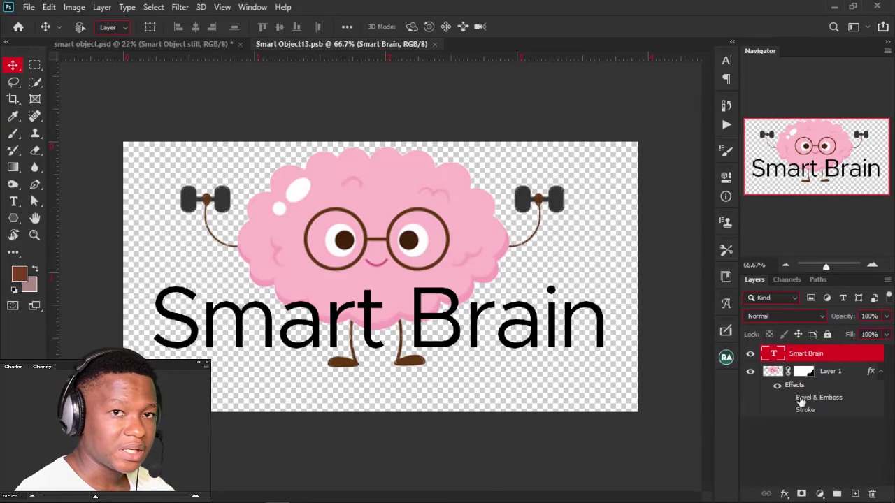
{"action": "left_click", "coordinate": [788, 397]}
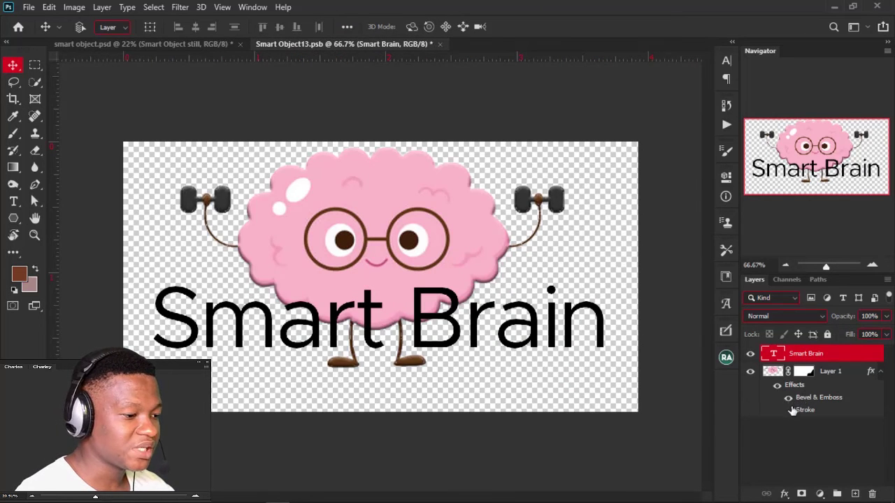
{"action": "left_click", "coordinate": [789, 410]}
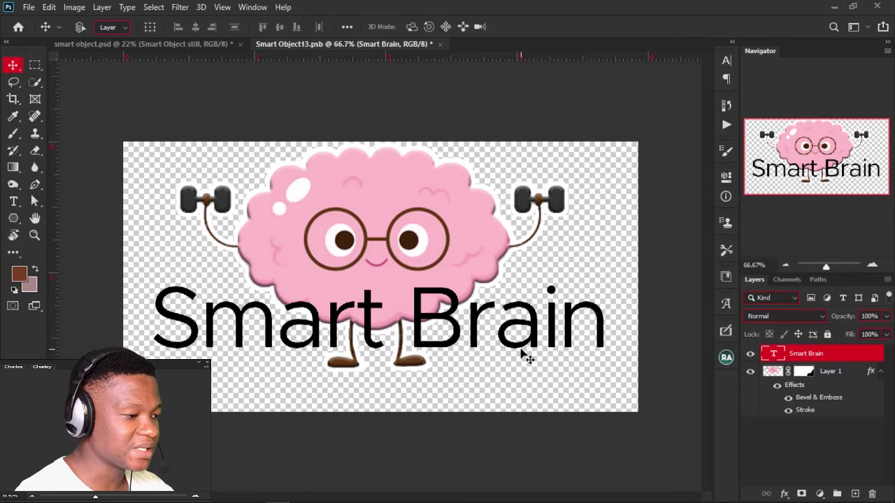